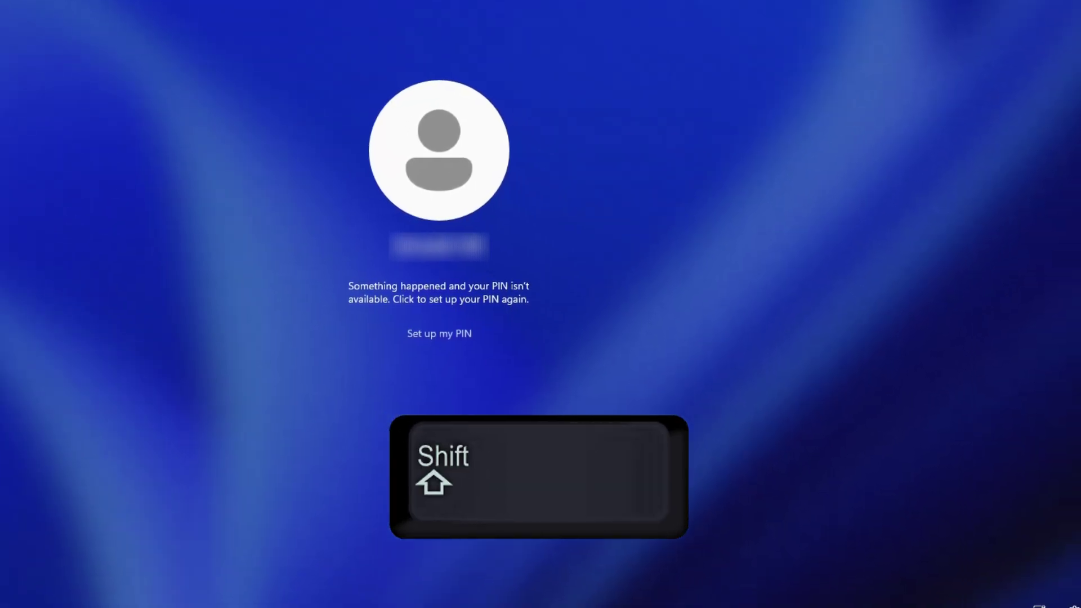
# - Shift-restart from the lock screen's power menu into the advanced startup options
pyautogui.click(1051, 578)
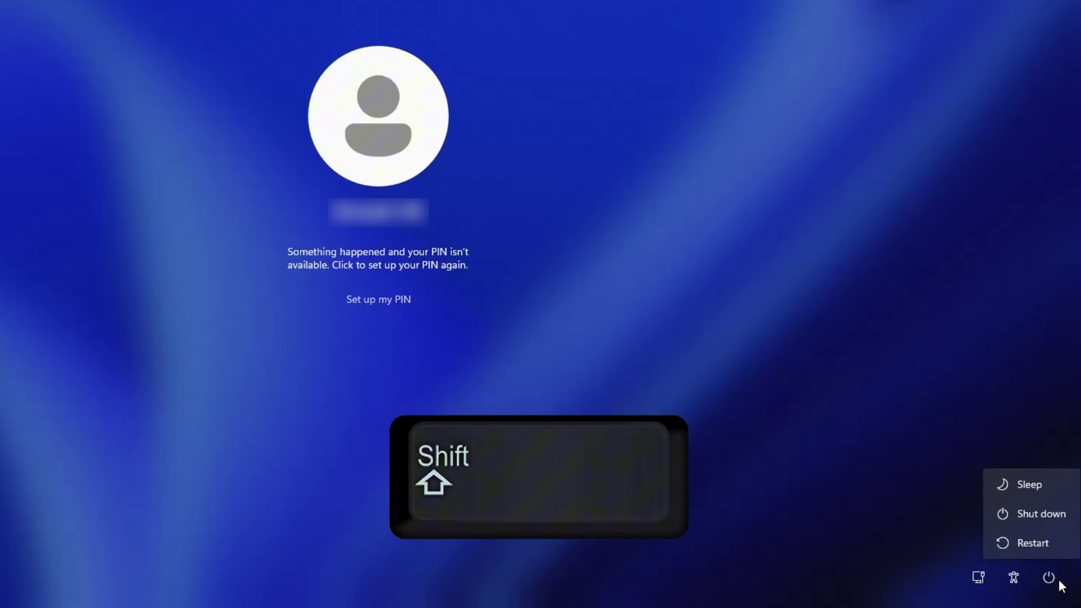
pyautogui.keyDown('shift'); pyautogui.click(1035, 545); pyautogui.keyUp('shift')
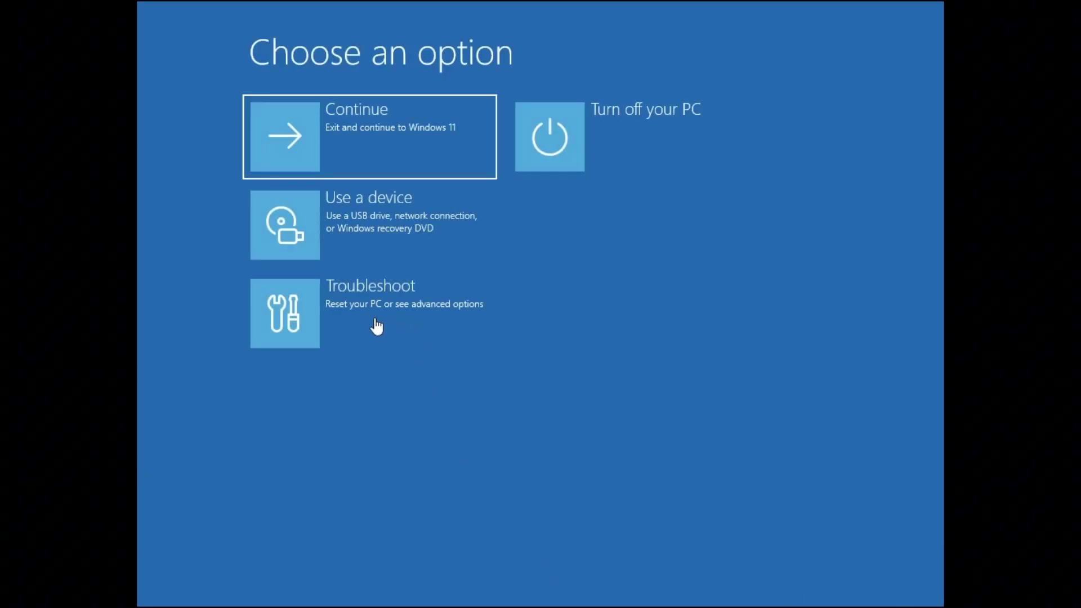
# - Go to Troubleshoot, then Advanced options, in the recovery menu
pyautogui.click(380, 313)
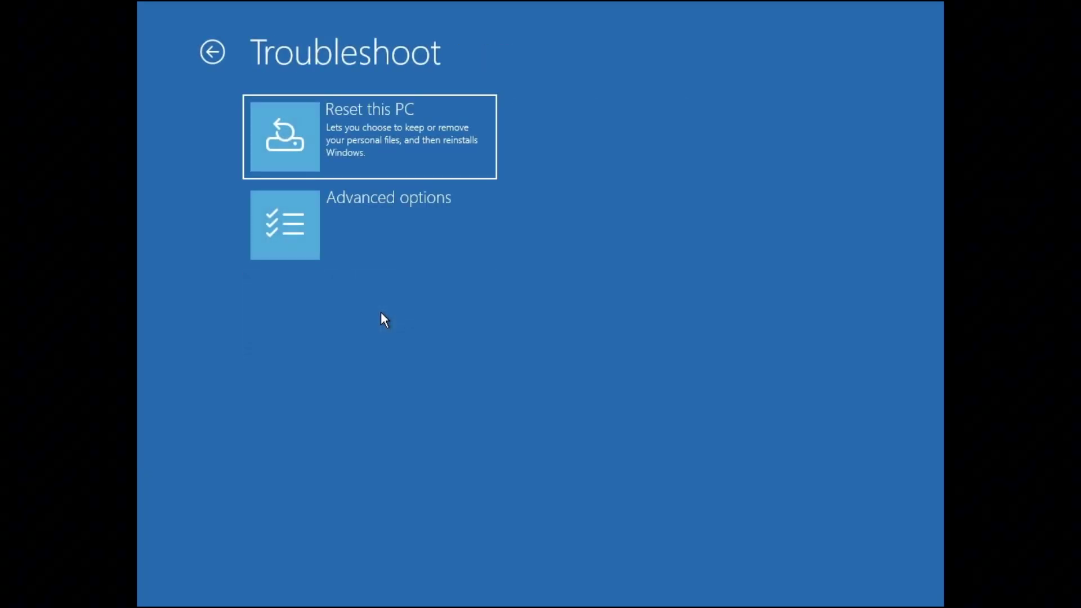
pyautogui.click(368, 219)
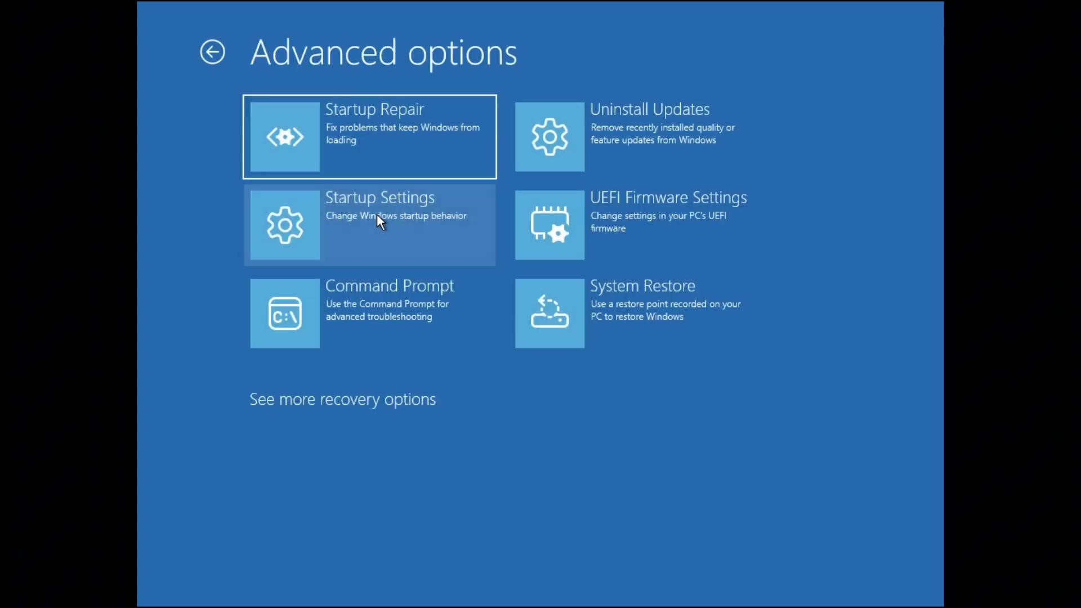
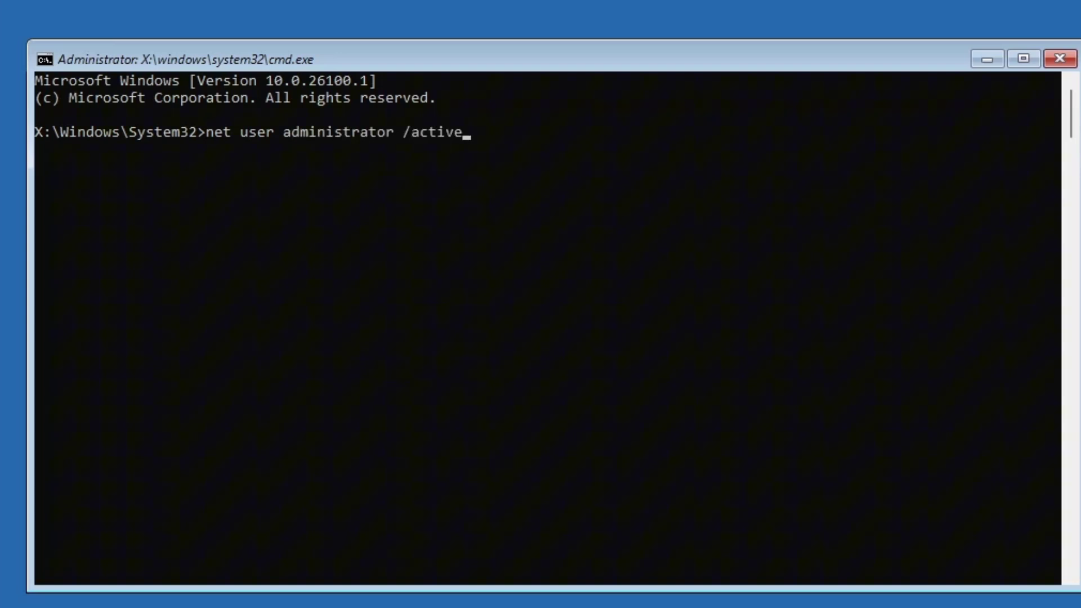
# - Run 'net user administrator /active:yes' to enable the built-in administrator, then enter regedit
pyautogui.write(':yes')
pyautogui.press('Return')
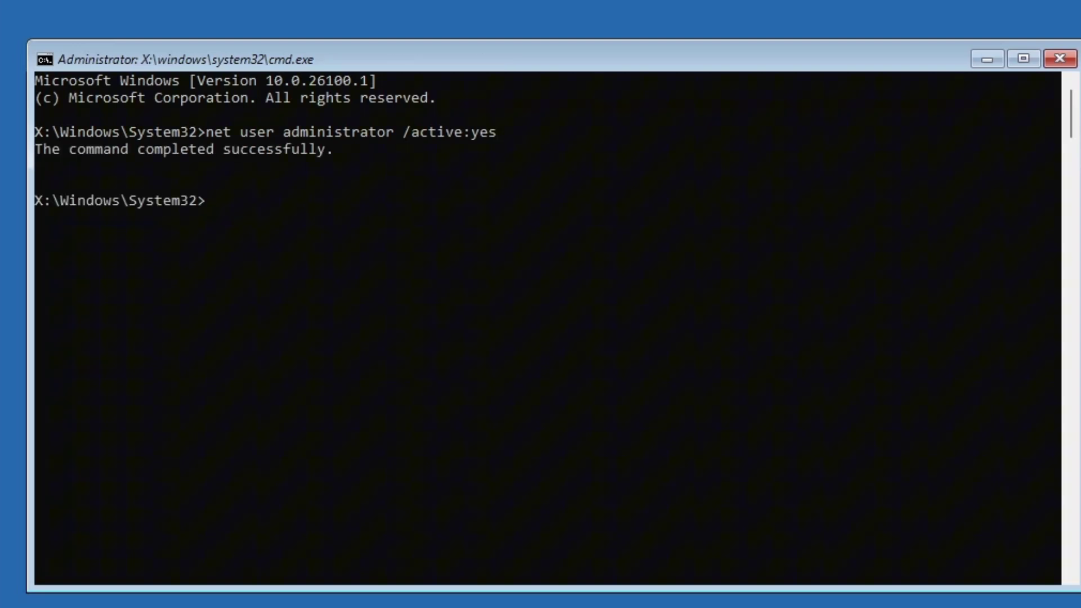
pyautogui.write('regedit')
# - Launch Registry Editor from the prompt, select HKEY_LOCAL_MACHINE and open the File menu
pyautogui.press('BackSpace')
pyautogui.press('BackSpace')
pyautogui.write('it')
pyautogui.press('Return')
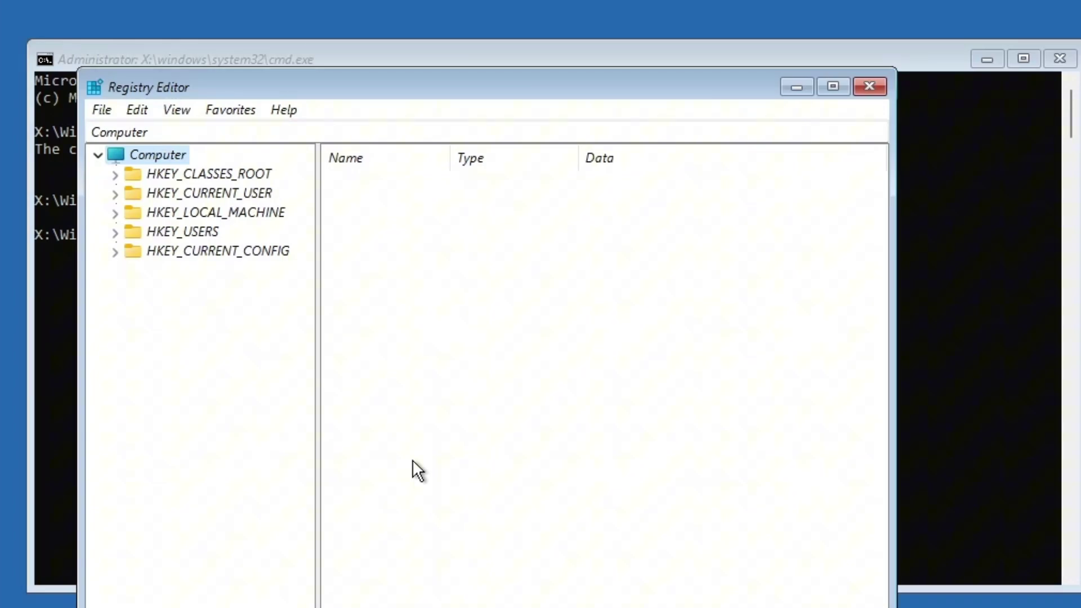
pyautogui.click(164, 209)
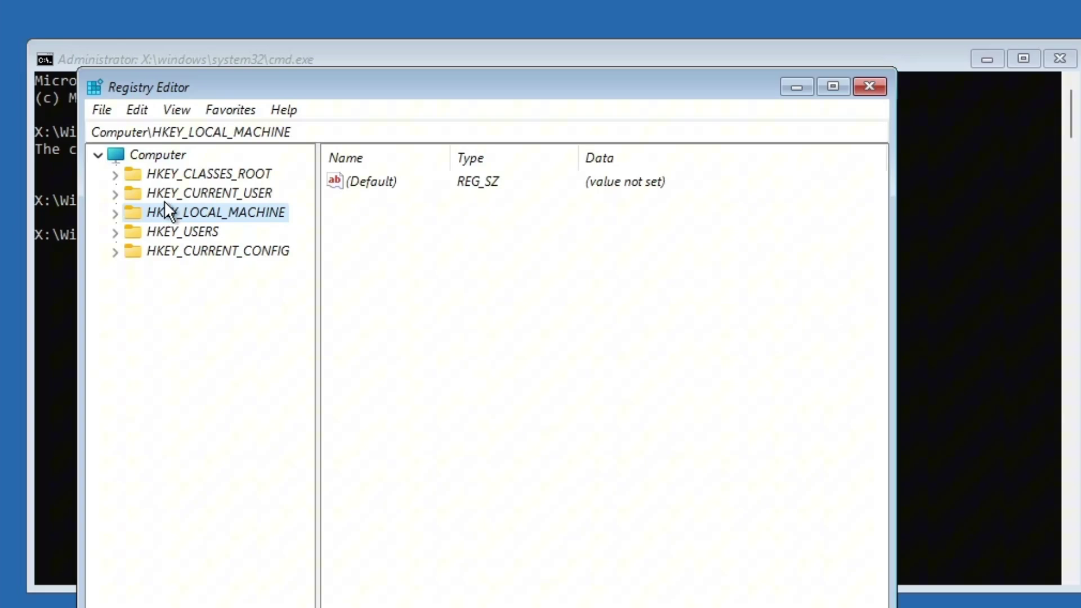
pyautogui.click(93, 108)
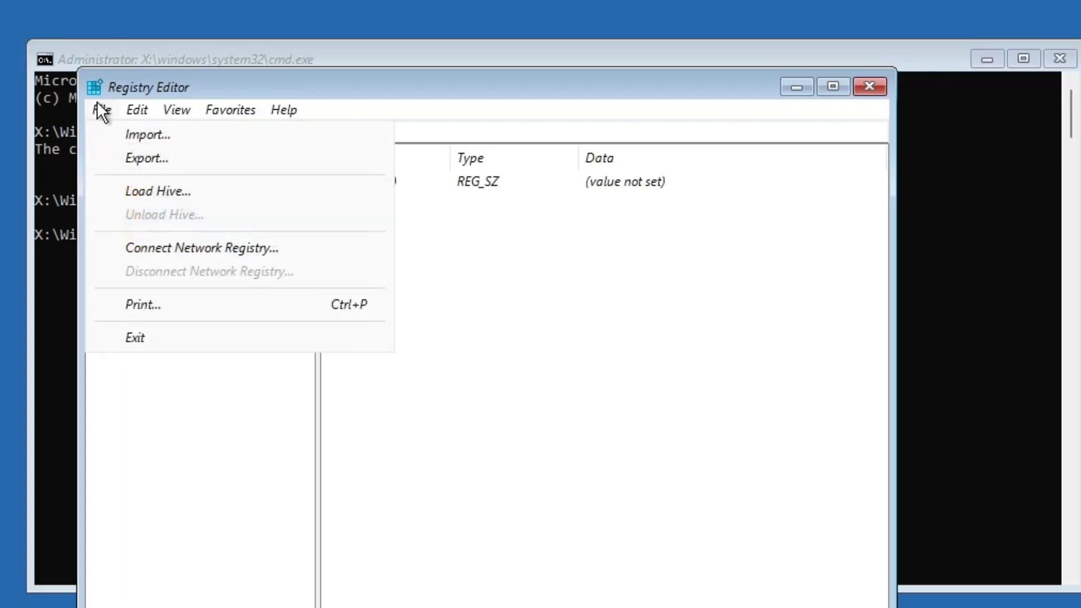
# - Start Load Hive and browse from This PC into Local Disk (C:)\Windows
pyautogui.click(147, 190)
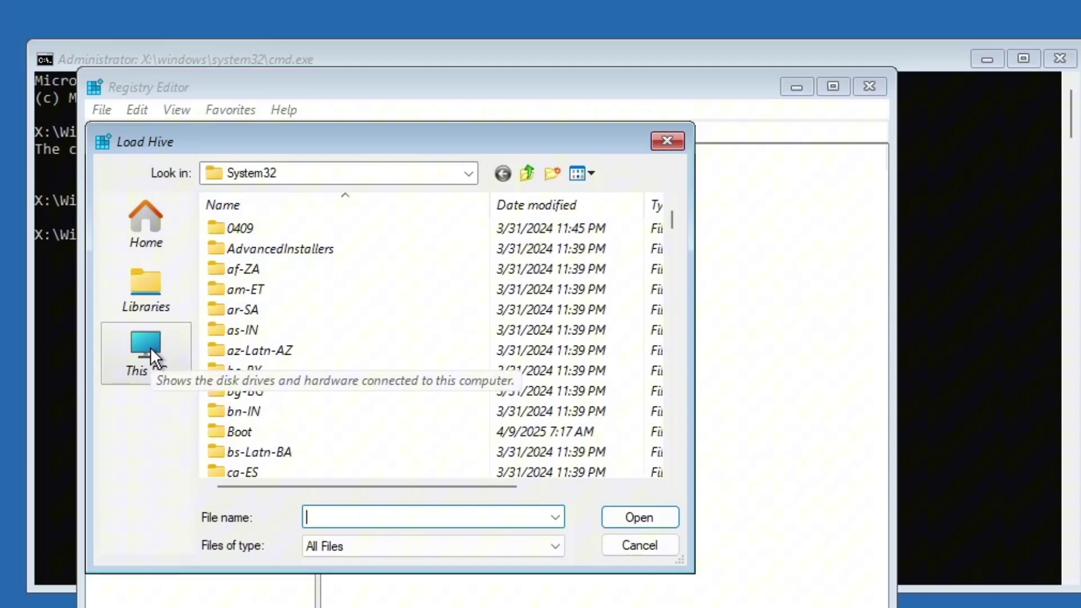
pyautogui.click(151, 349)
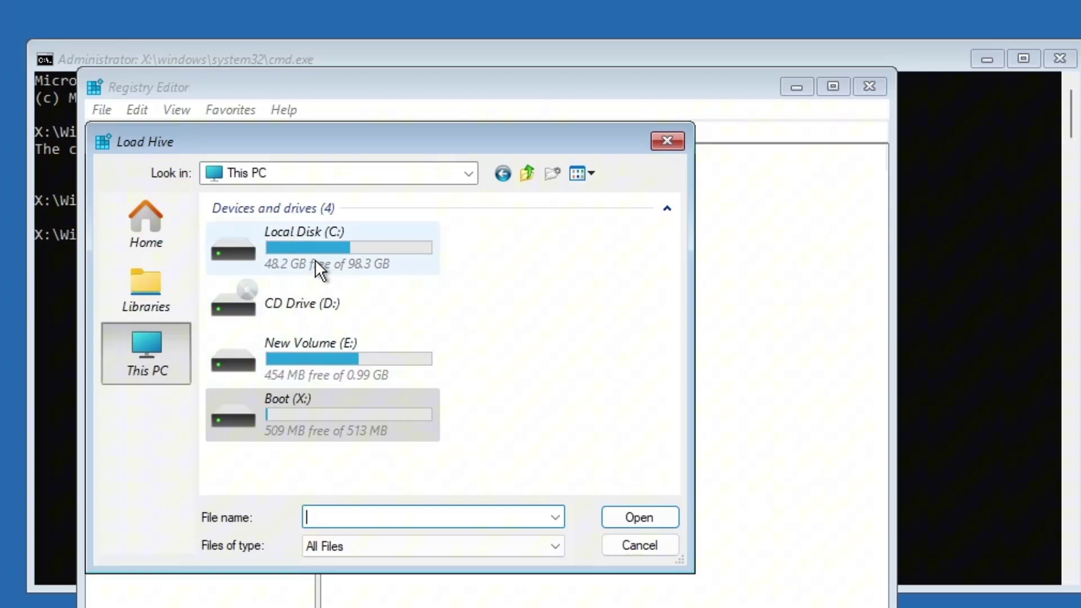
pyautogui.doubleClick(325, 246)
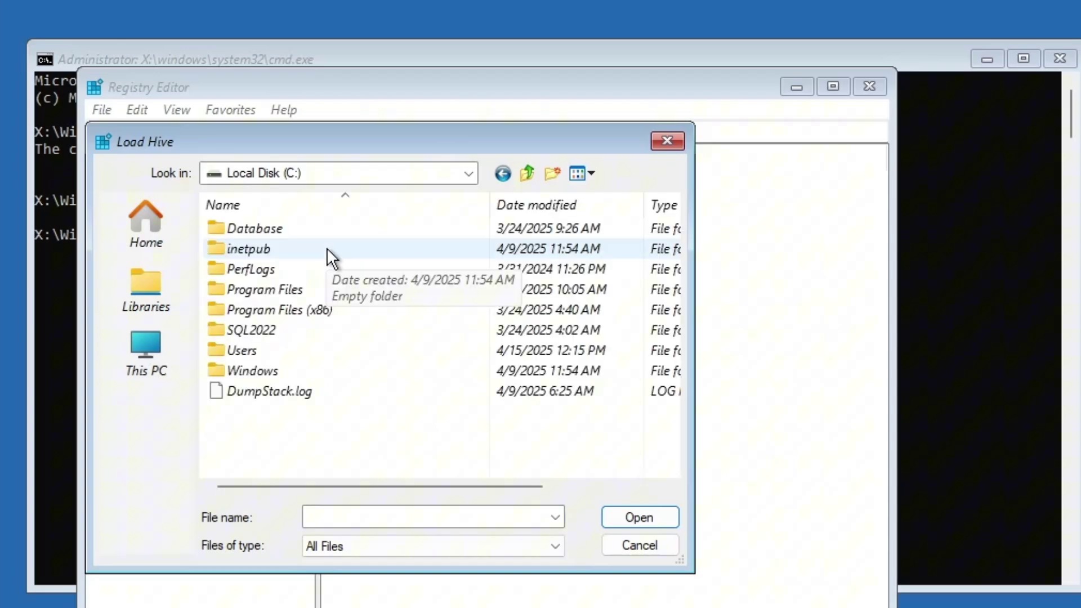
pyautogui.doubleClick(263, 372)
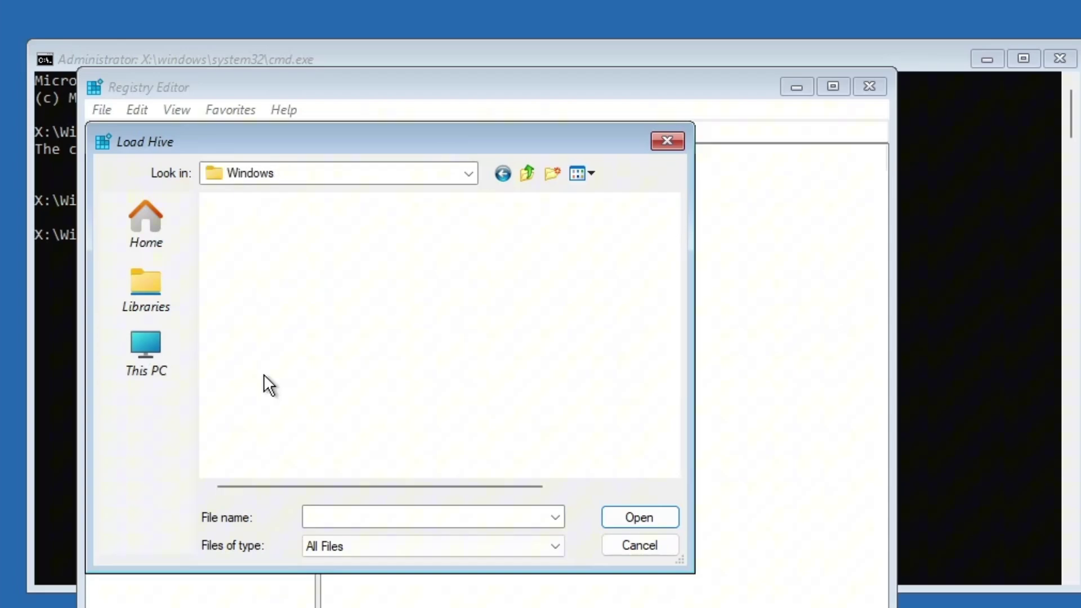
pyautogui.scroll(-20, 264, 373)
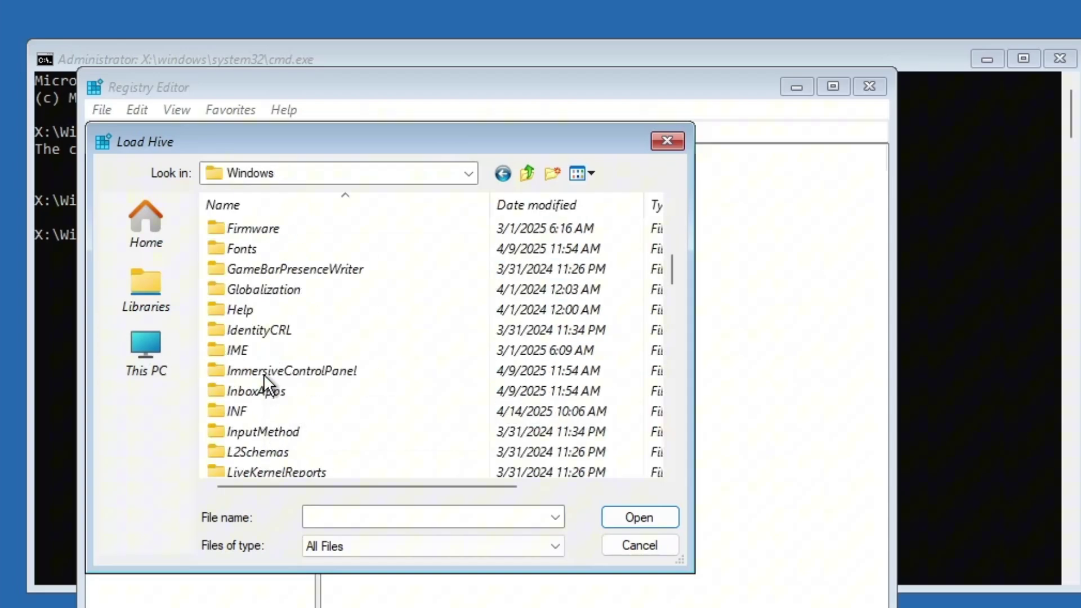
pyautogui.scroll(-2, 264, 375)
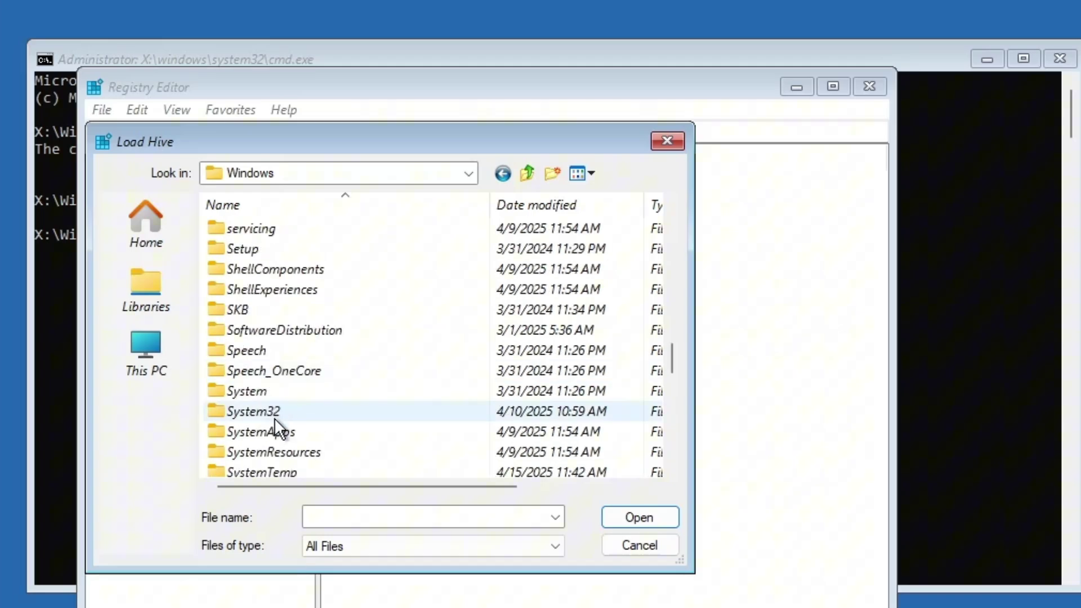
# - Open System32\config and select the SOFTWARE hive file
pyautogui.doubleClick(275, 414)
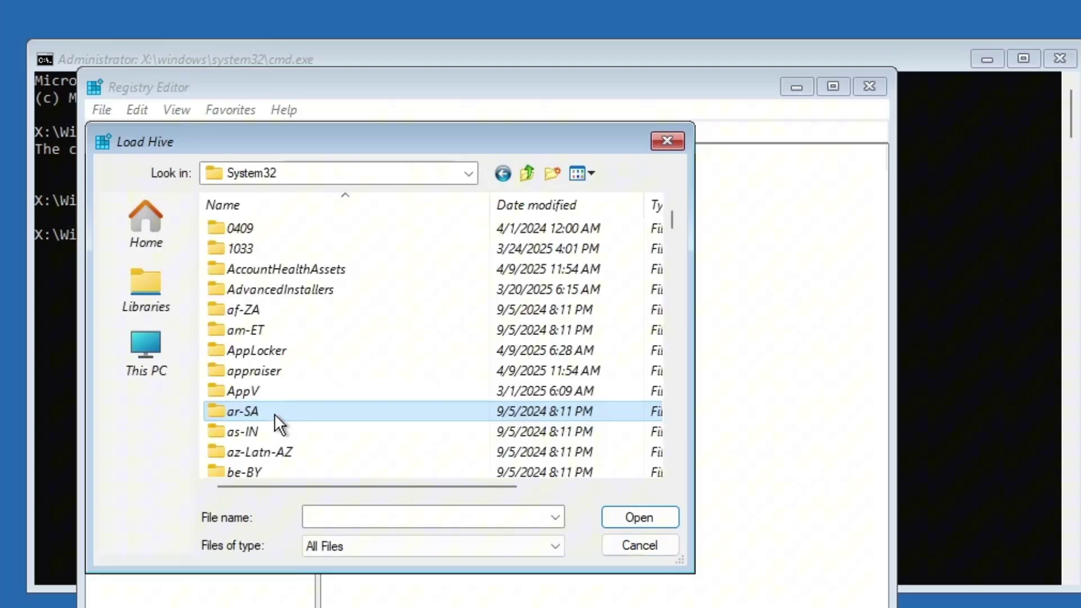
pyautogui.scroll(-3, 274, 413)
pyautogui.scroll(-3, 274, 413)
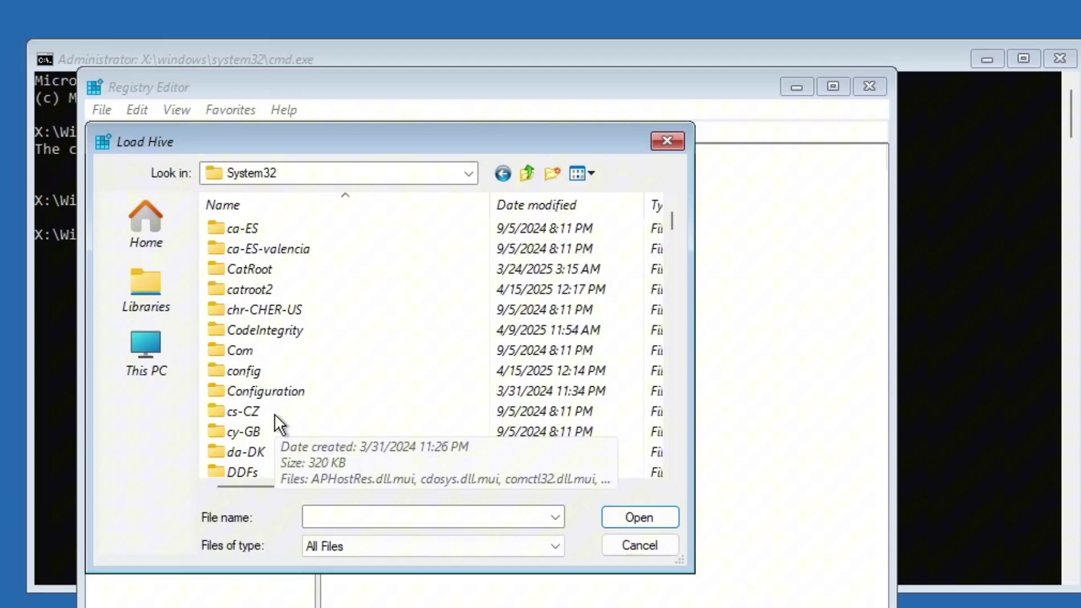
pyautogui.doubleClick(254, 370)
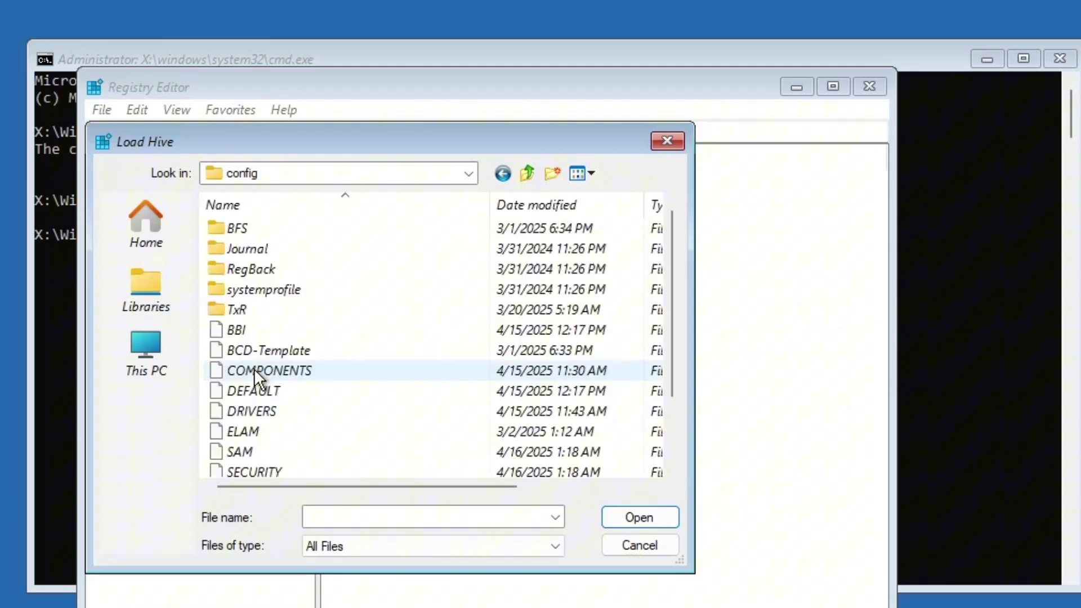
pyautogui.click(254, 371)
pyautogui.scroll(-2, 254, 371)
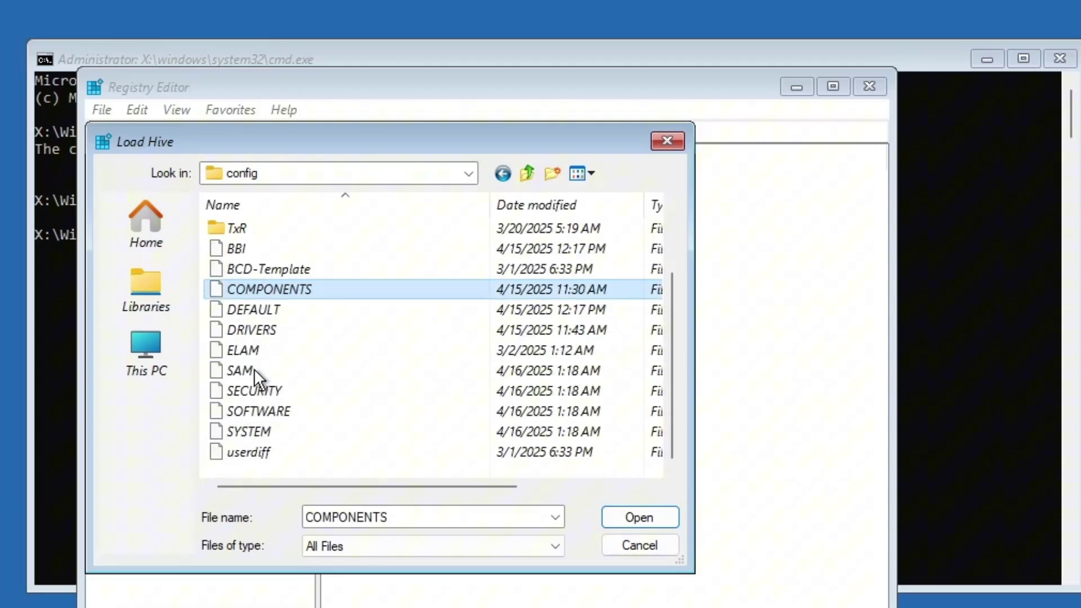
pyautogui.click(277, 402)
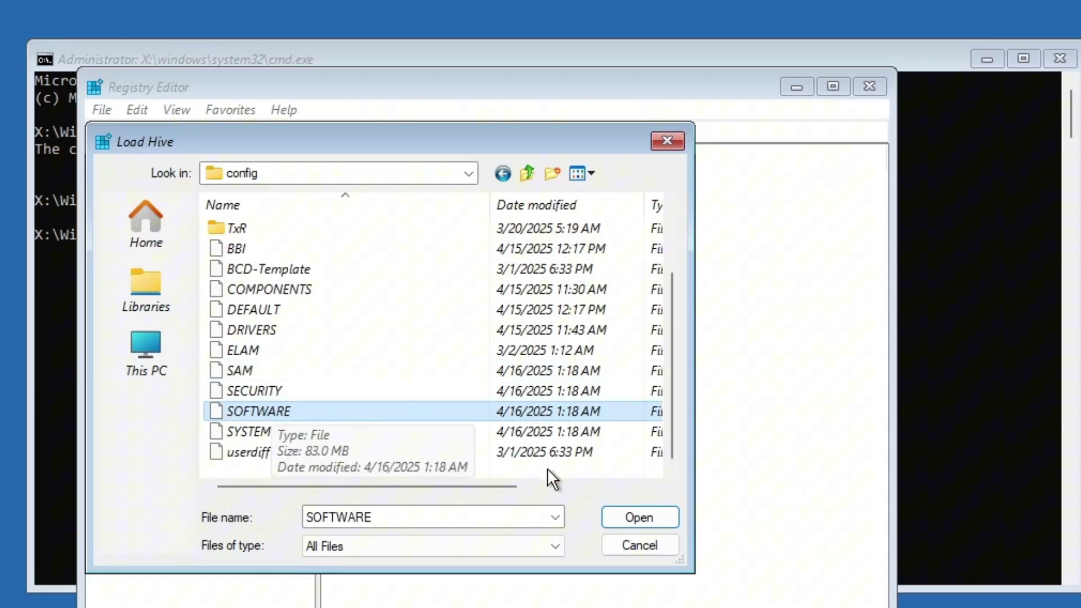
# - Load the SOFTWARE file under HKEY_LOCAL_MACHINE with the key name 'msoftware'
pyautogui.click(641, 519)
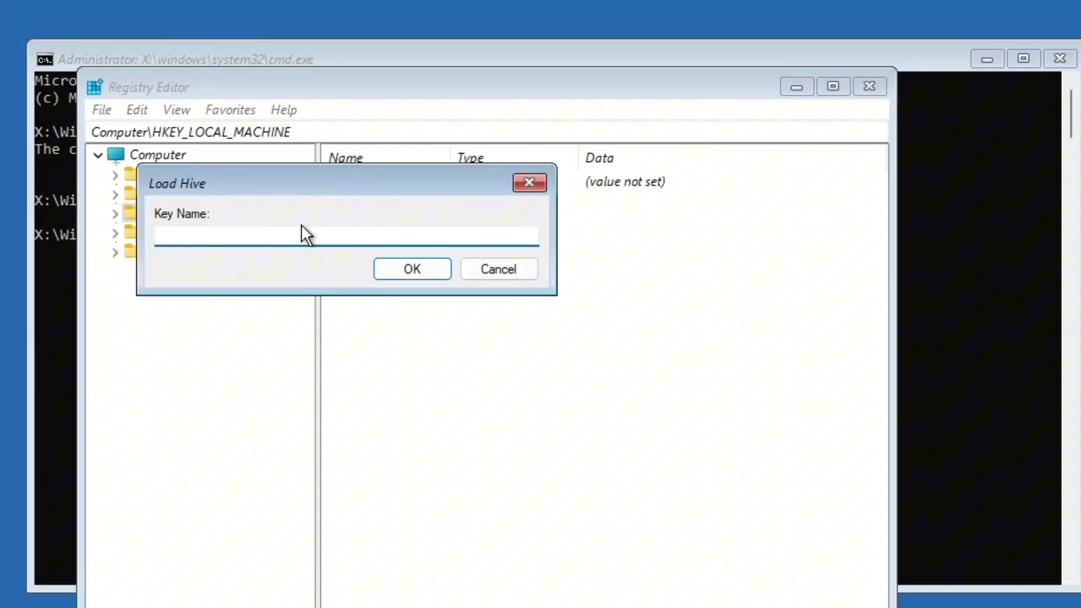
pyautogui.write('msoftware')
pyautogui.click(414, 267)
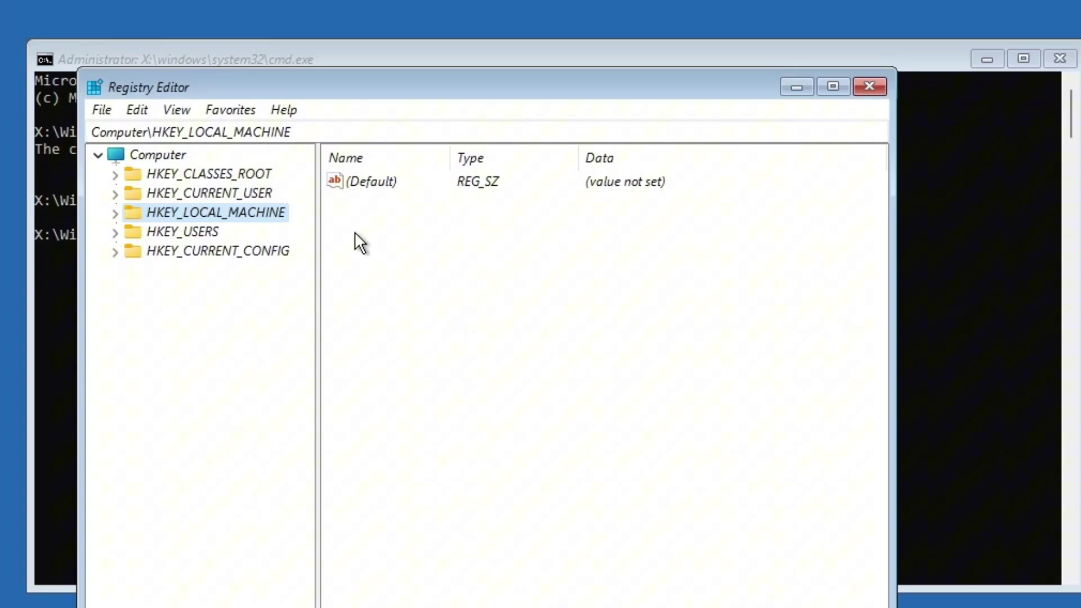
# - Expand HKEY_LOCAL_MACHINE, then msoftware, down to its Microsoft key
pyautogui.doubleClick(219, 207)
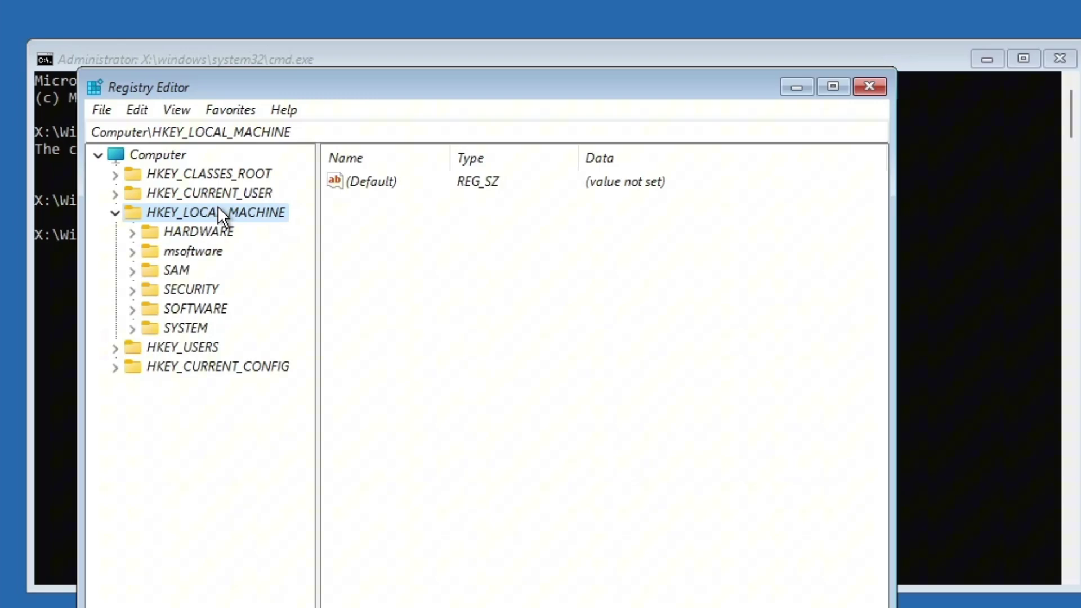
pyautogui.click(206, 245)
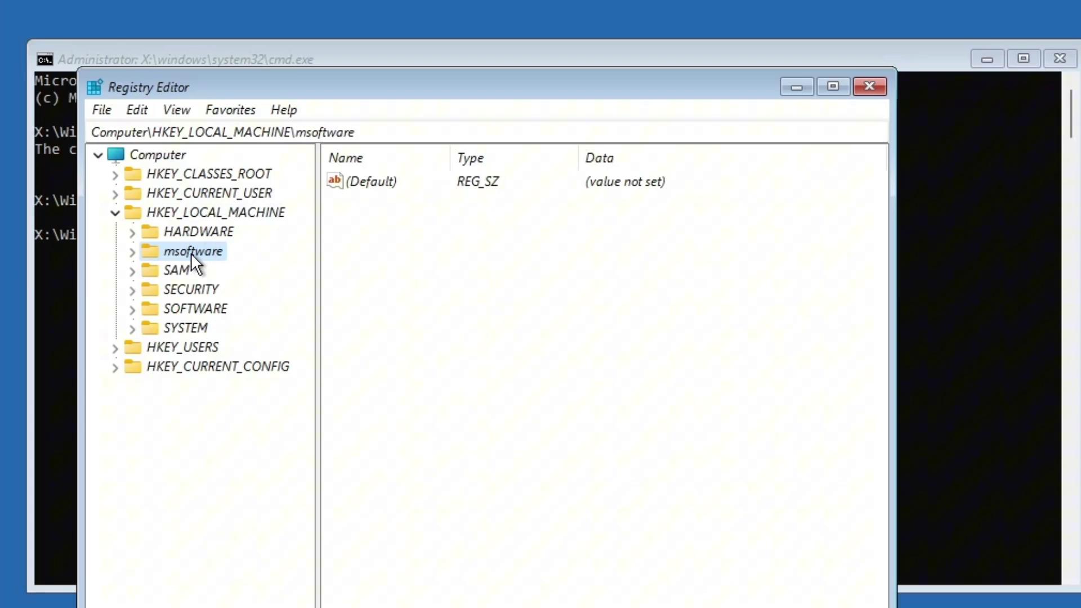
pyautogui.doubleClick(191, 252)
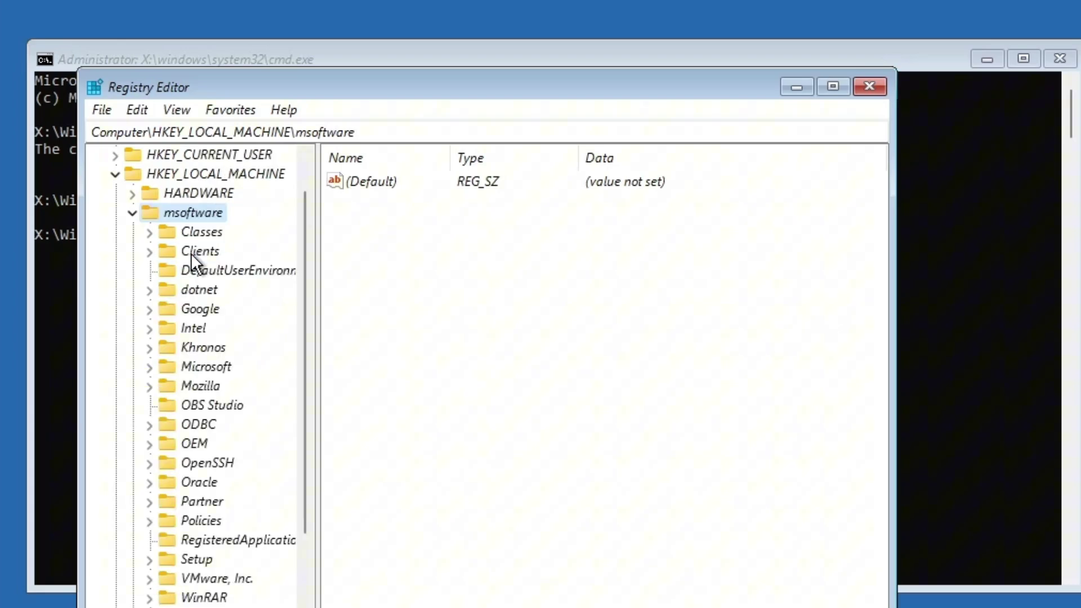
pyautogui.scroll(-2, 201, 422)
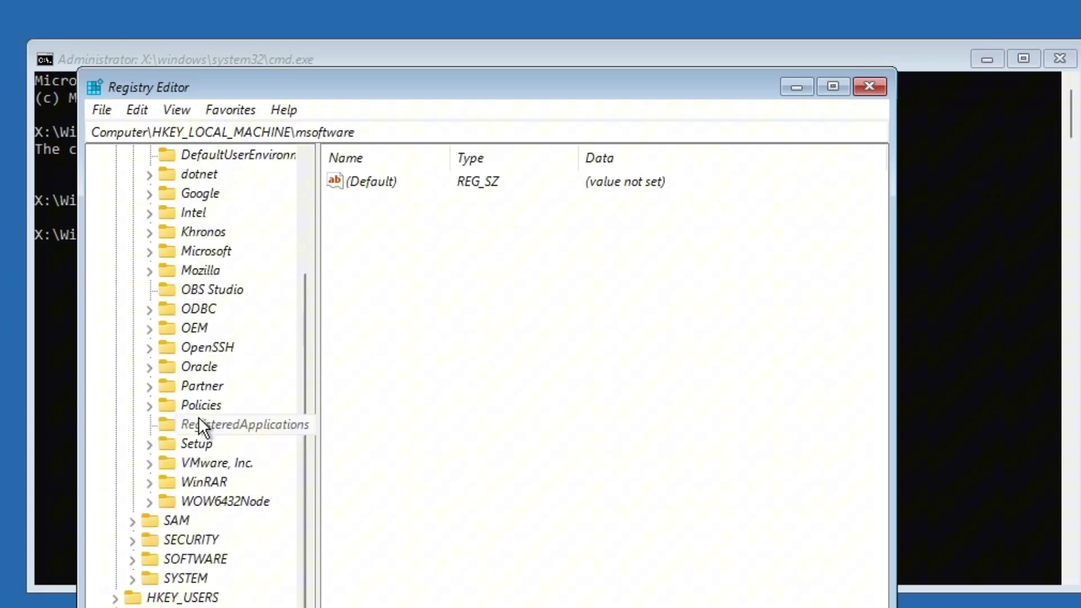
pyautogui.doubleClick(200, 251)
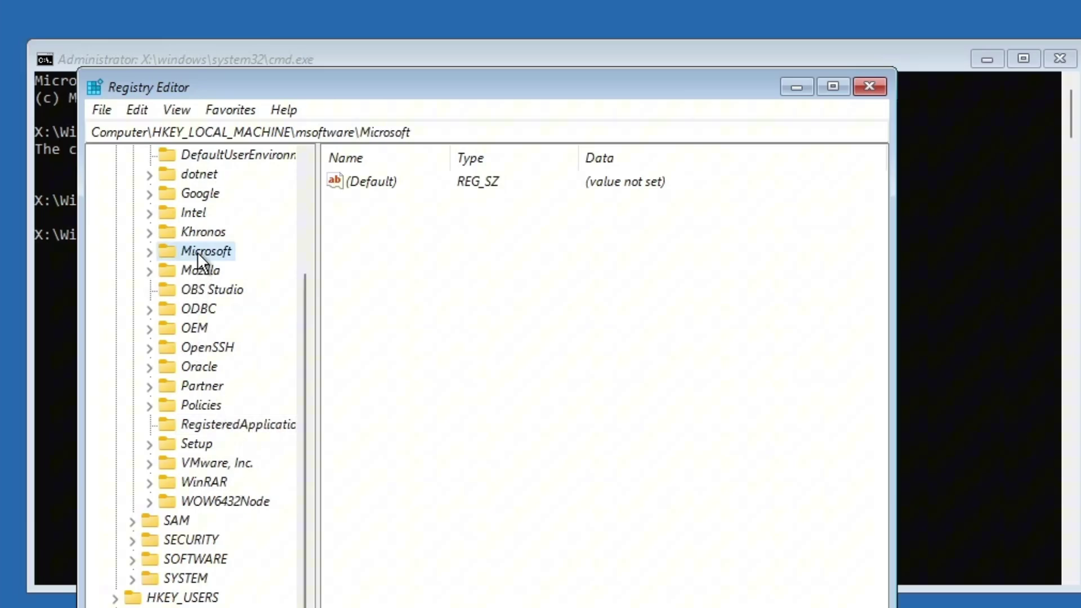
# - Expand Windows NT > CurrentVersion and open the PasswordLess key
pyautogui.scroll(-20, 225, 351)
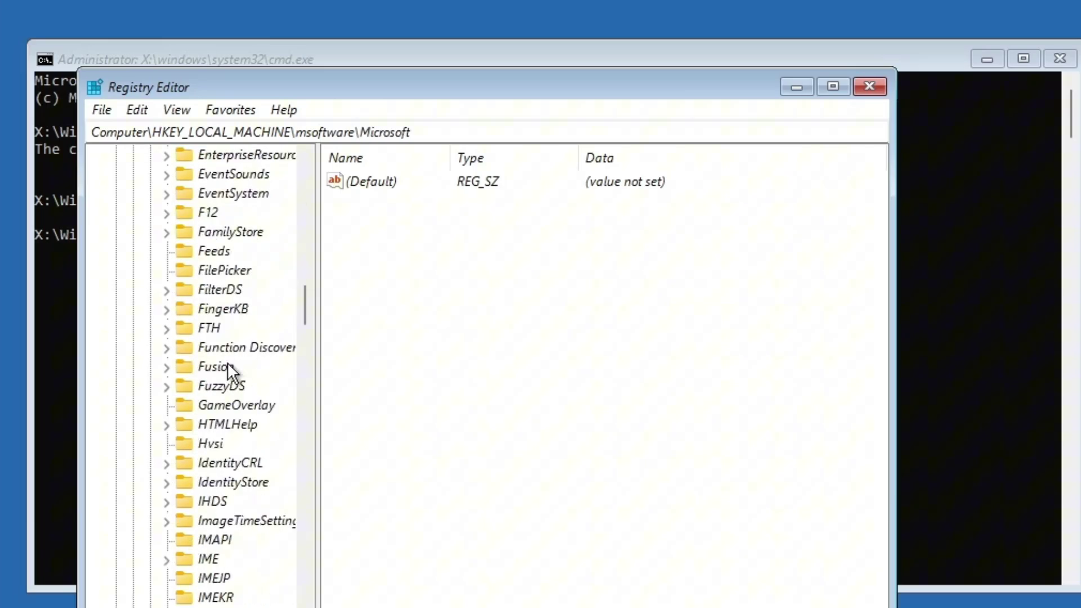
pyautogui.scroll(-7, 300, 390)
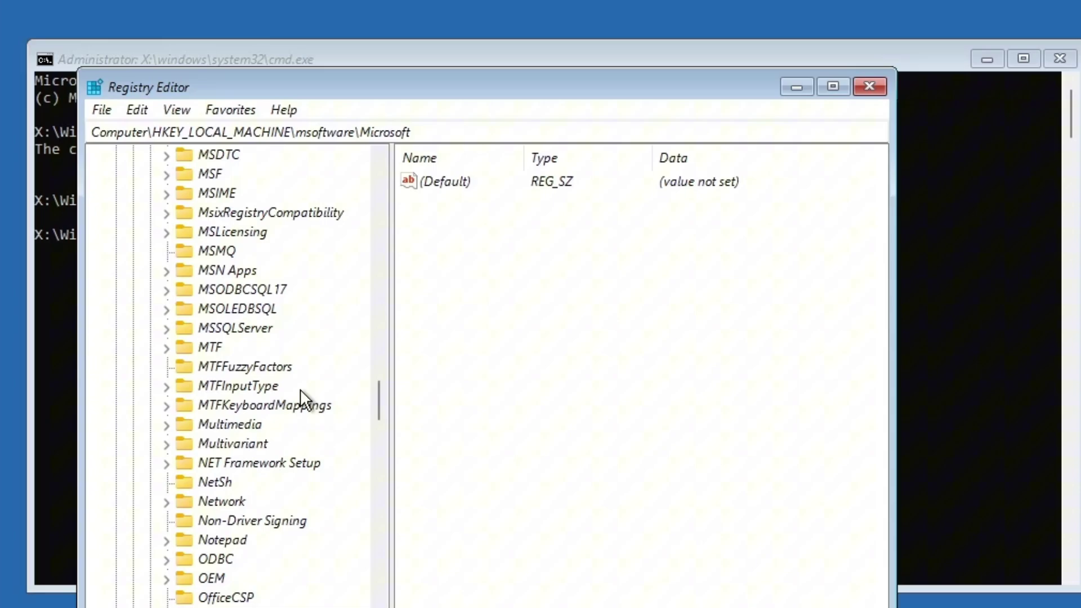
pyautogui.scroll(-20, 300, 390)
pyautogui.scroll(-4, 300, 389)
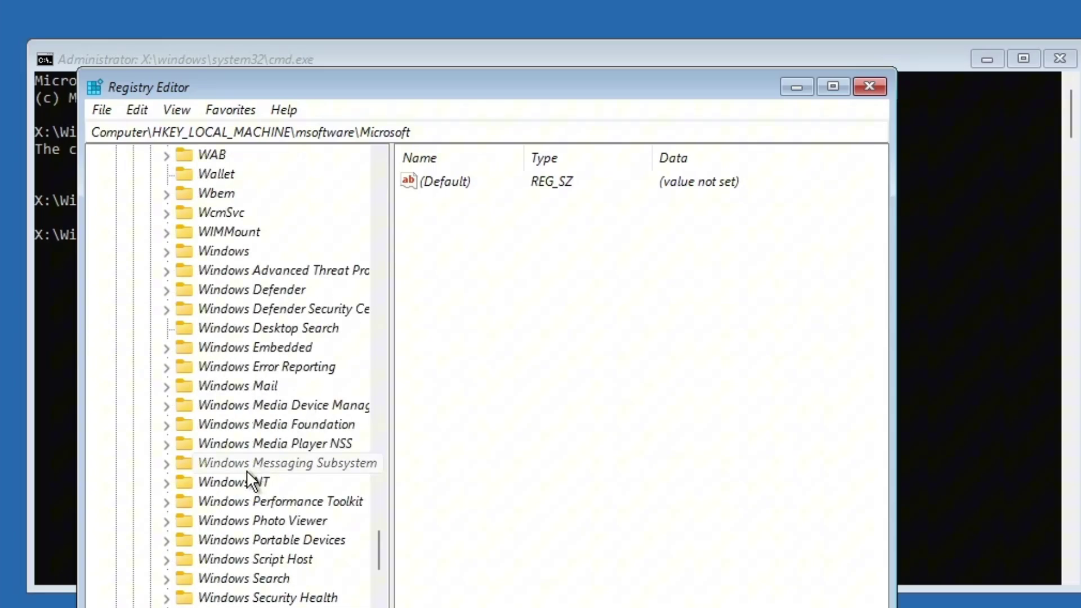
pyautogui.doubleClick(229, 482)
pyautogui.doubleClick(250, 502)
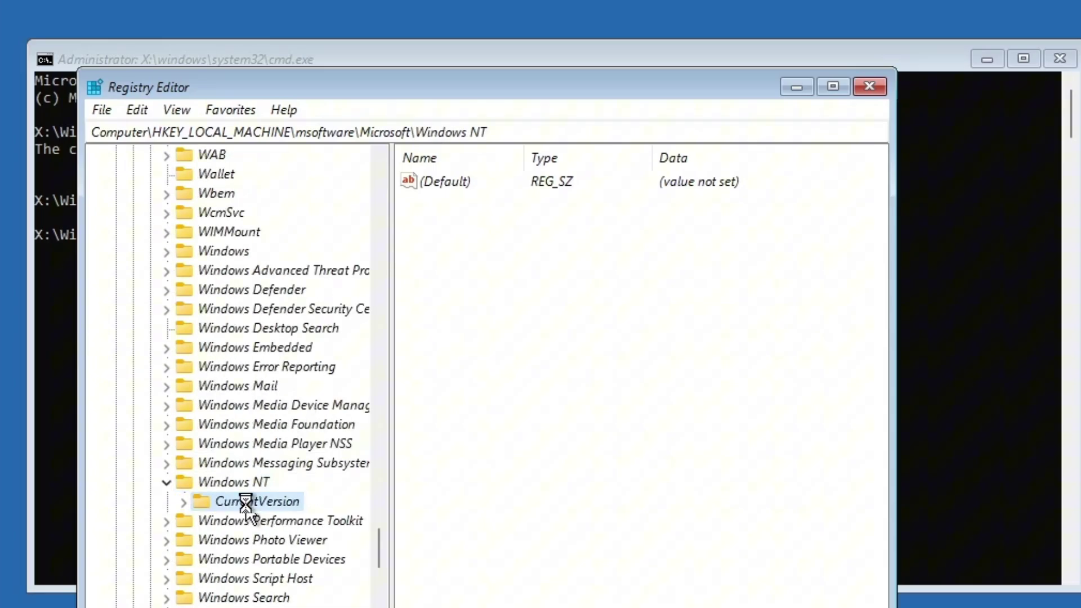
pyautogui.scroll(-13, 254, 450)
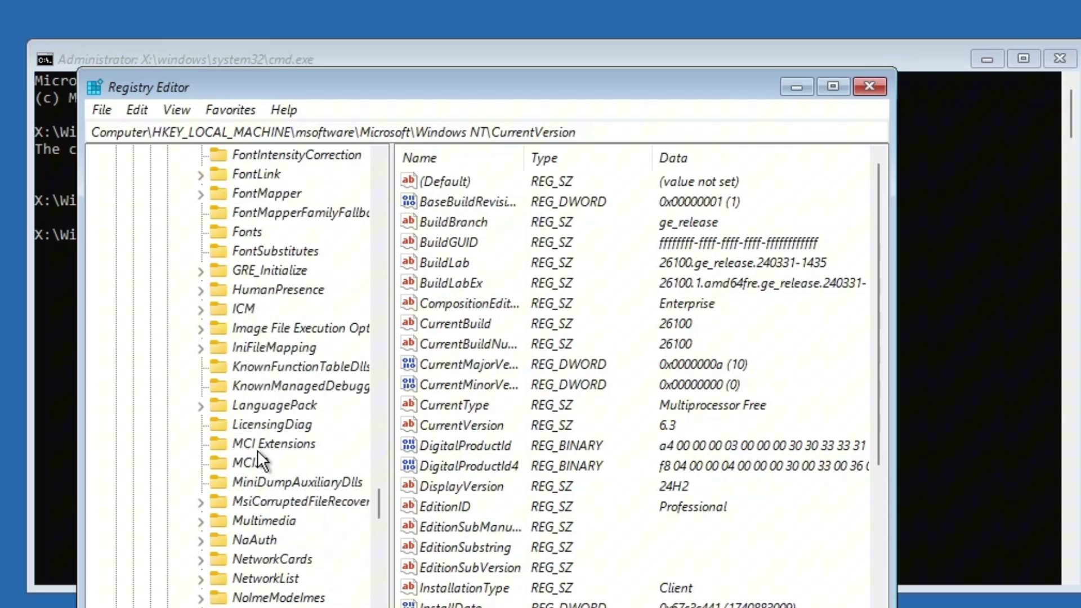
pyautogui.scroll(-3, 261, 450)
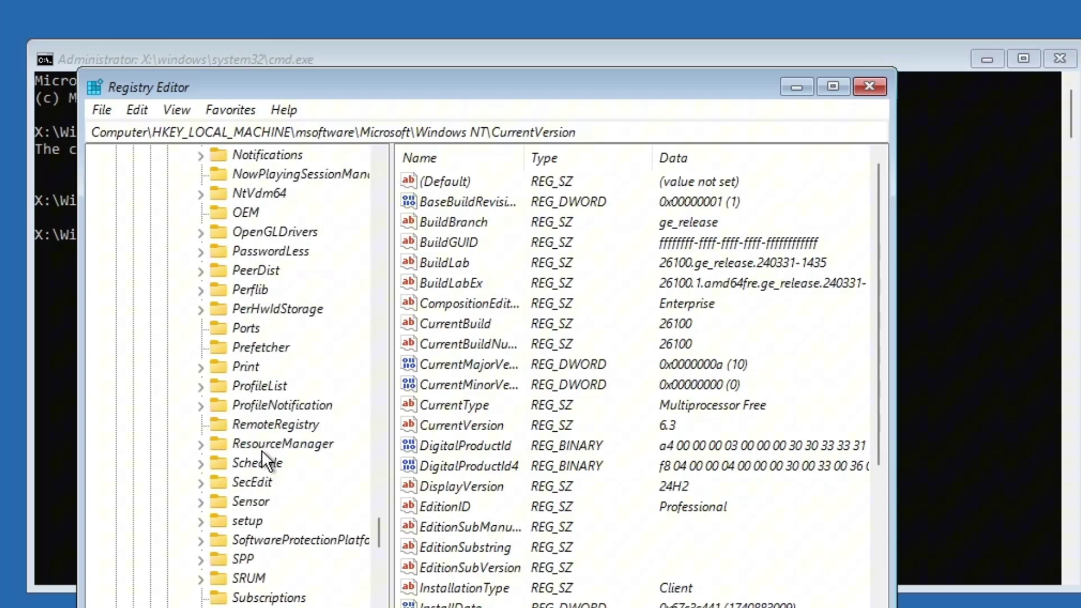
pyautogui.doubleClick(275, 251)
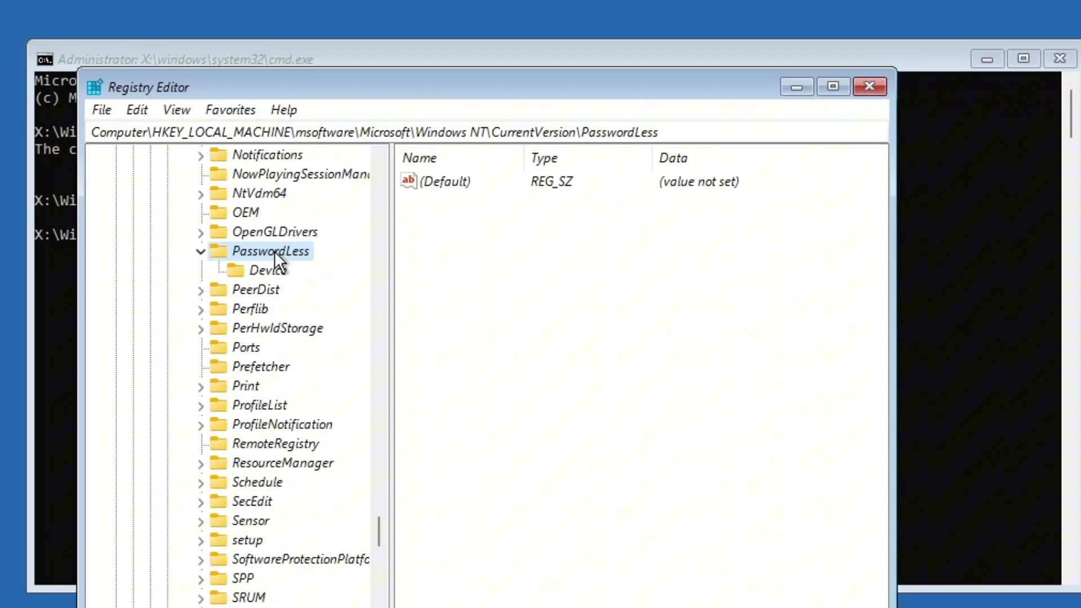
# - Set DevicePasswordLessBuildVersion in the PasswordLess\Device key to 0
pyautogui.click(264, 273)
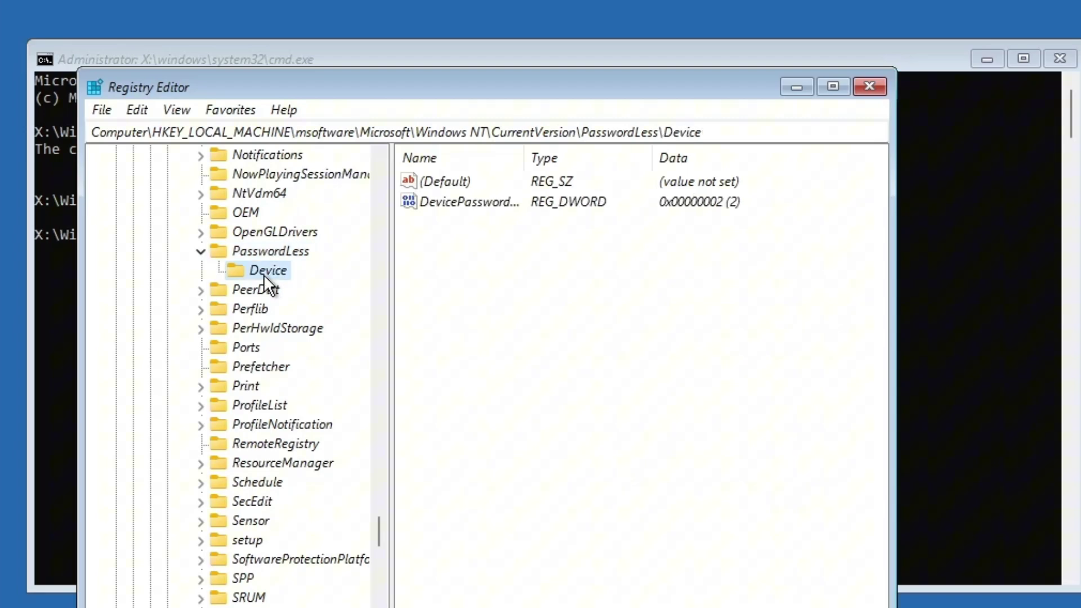
pyautogui.click(487, 202)
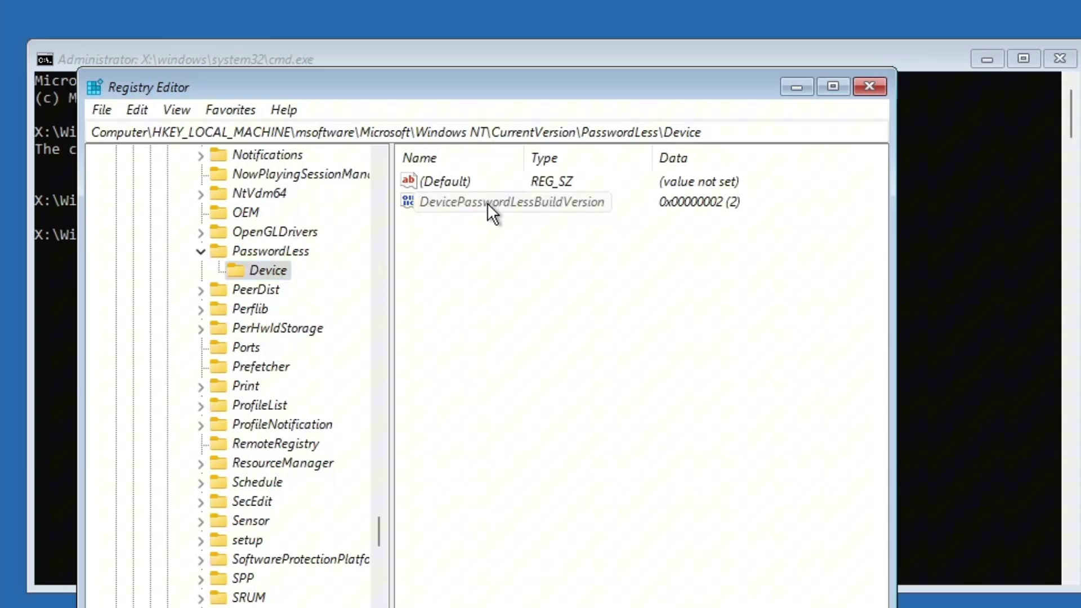
pyautogui.doubleClick(487, 202)
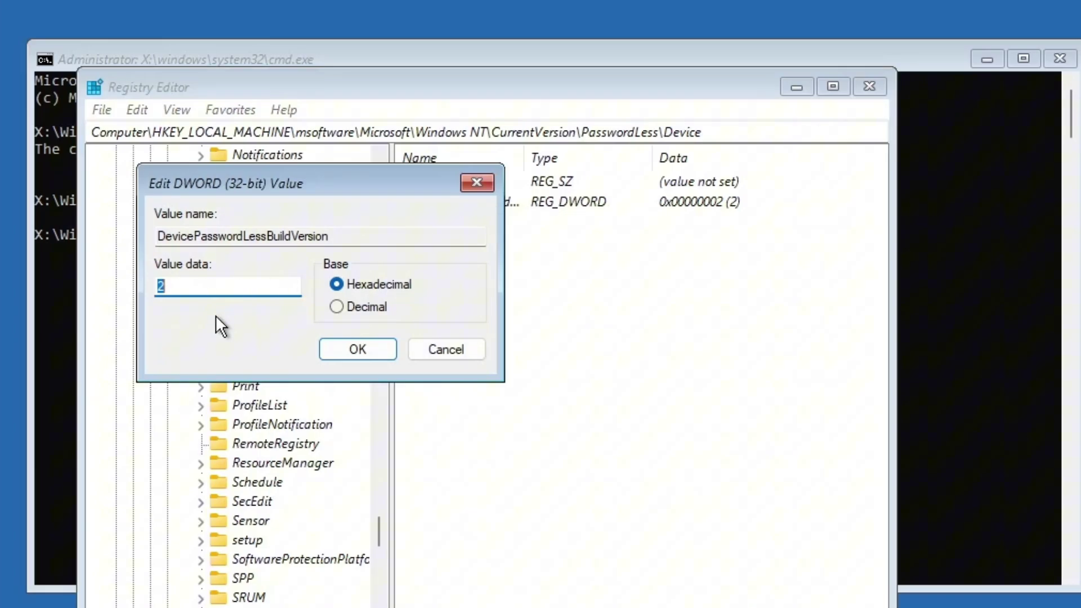
pyautogui.write('0')
pyautogui.click(361, 357)
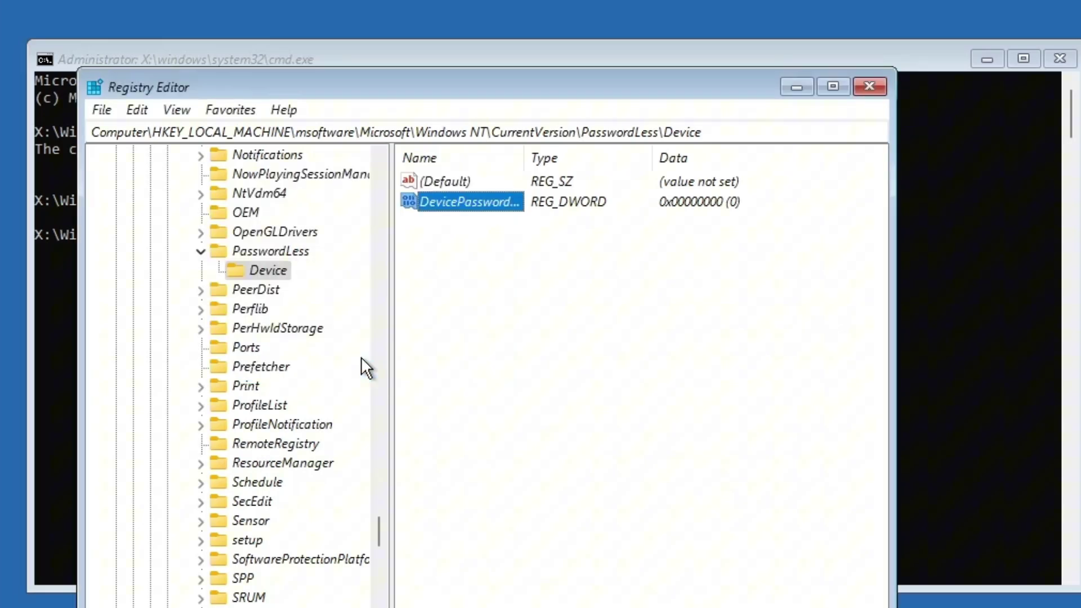
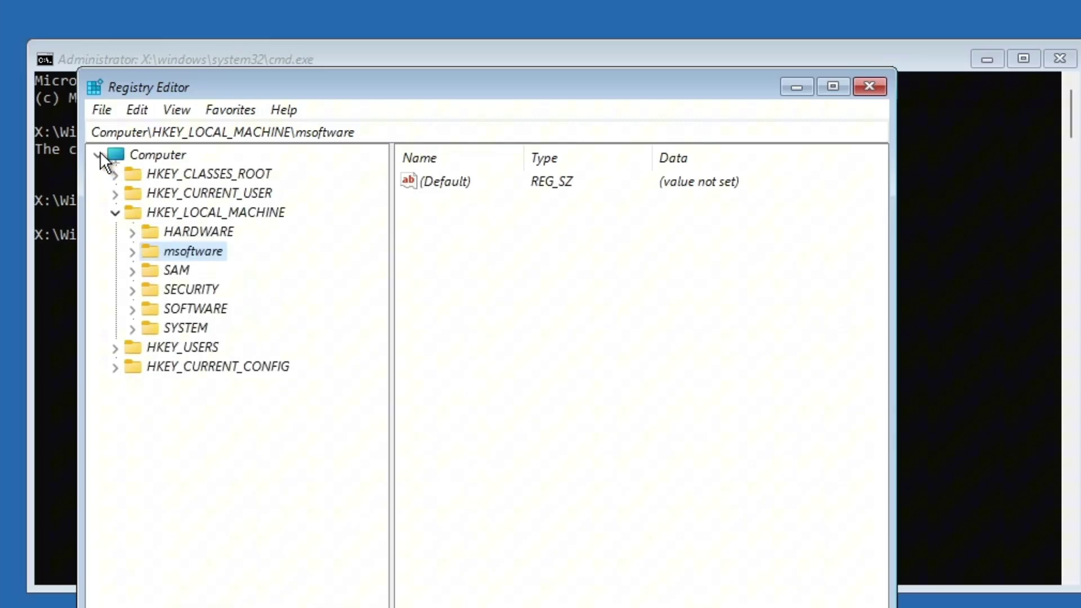
# - Unload the msoftware hive via File > Unload Hive and confirm removing it with all subkeys
pyautogui.click(97, 112)
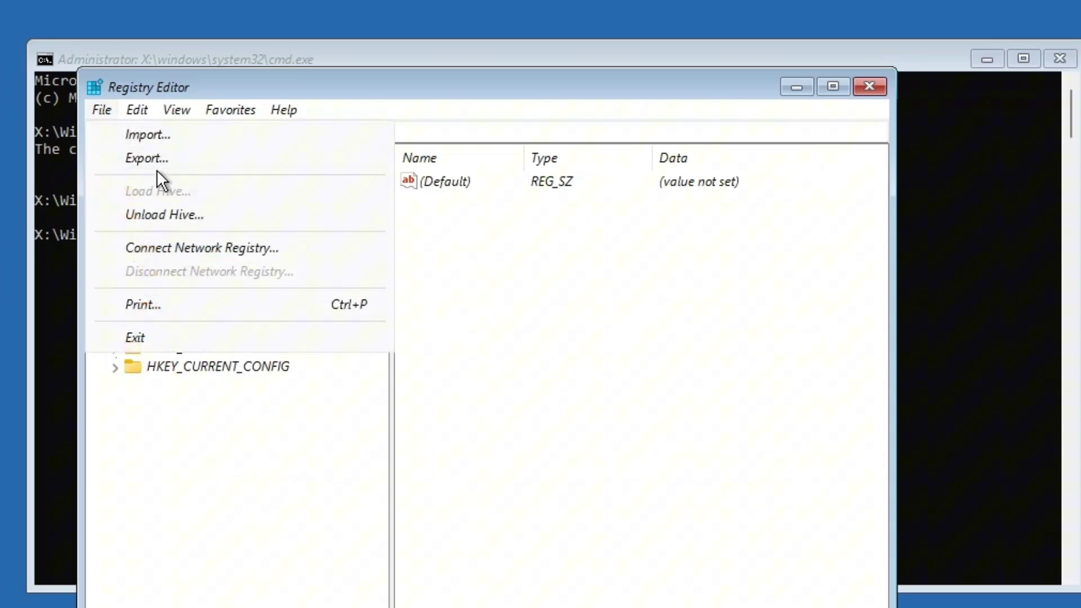
pyautogui.click(194, 215)
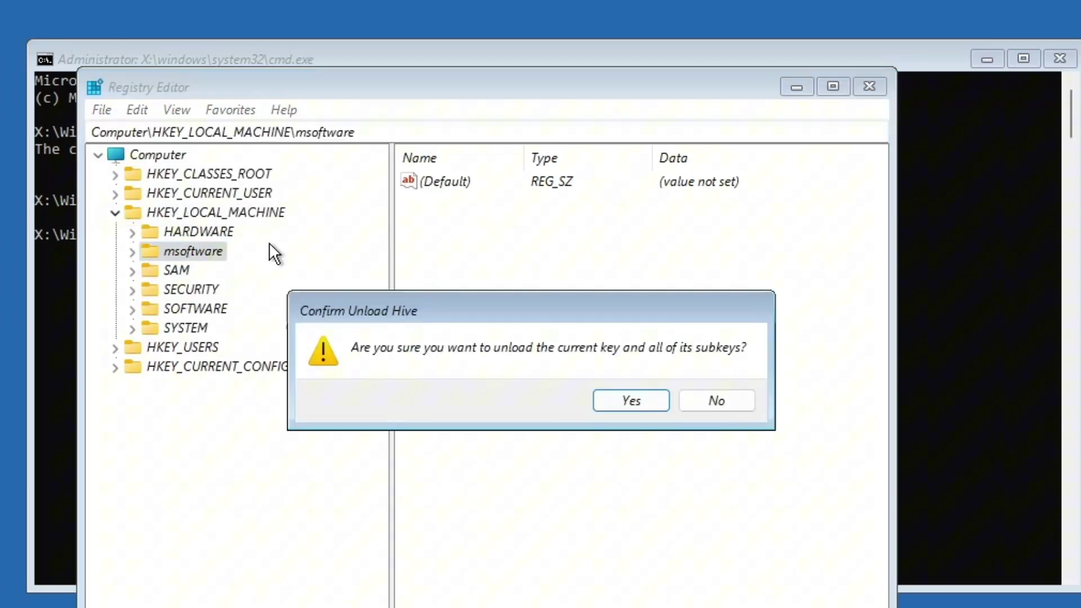
pyautogui.click(628, 401)
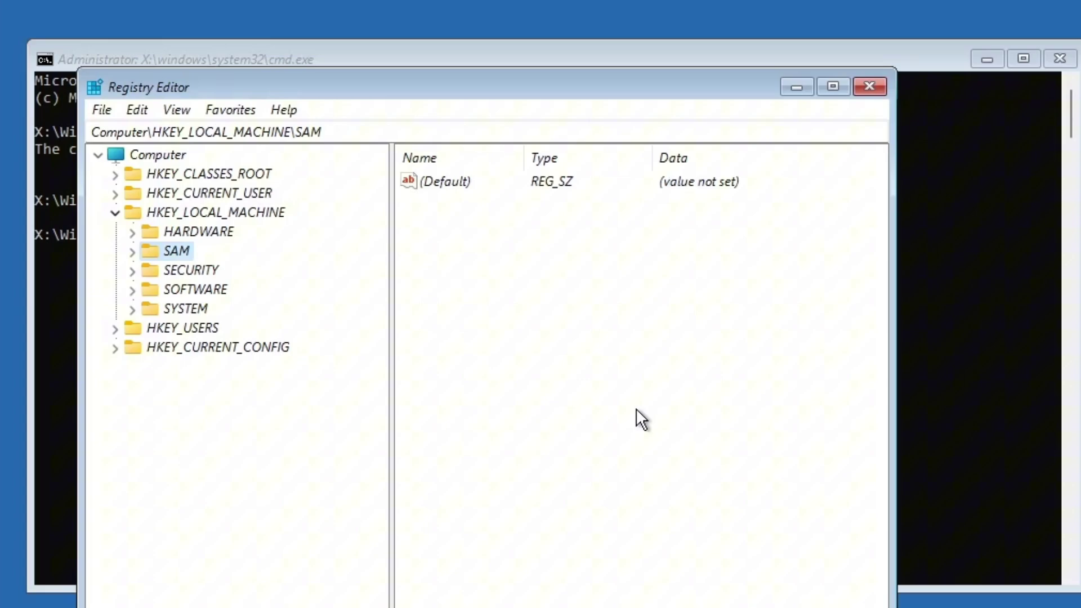
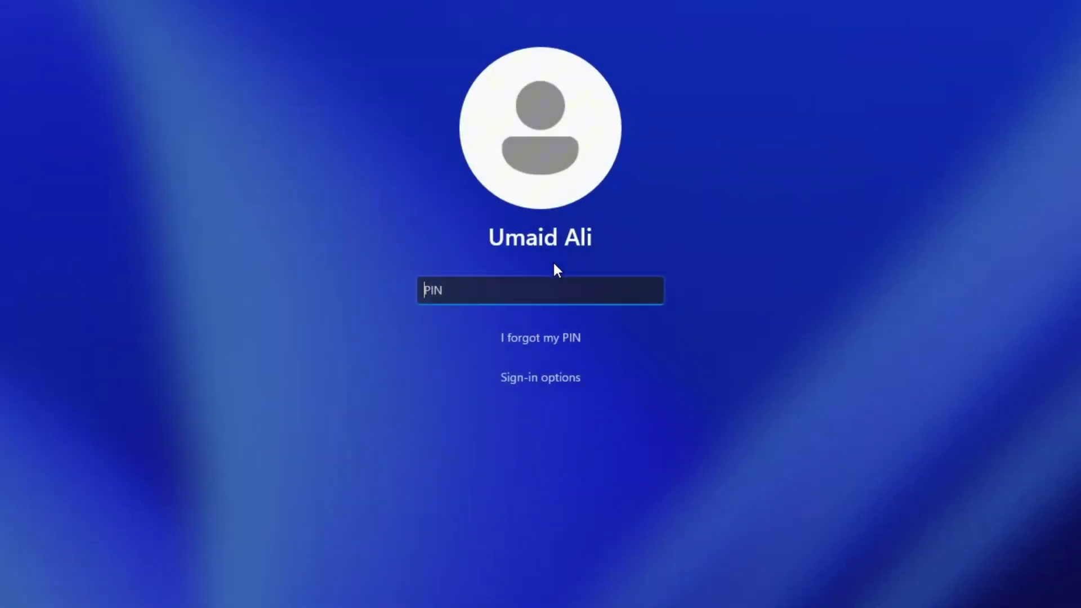
# - Enter the account PIN at the sign-in screen to reach the Welcome screen
pyautogui.write('1234')
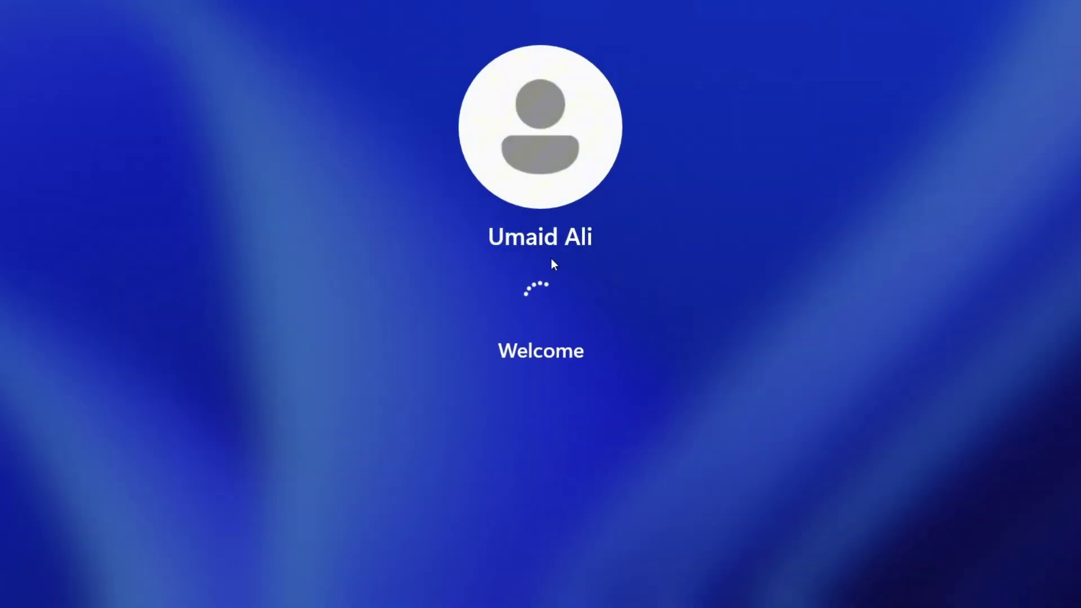